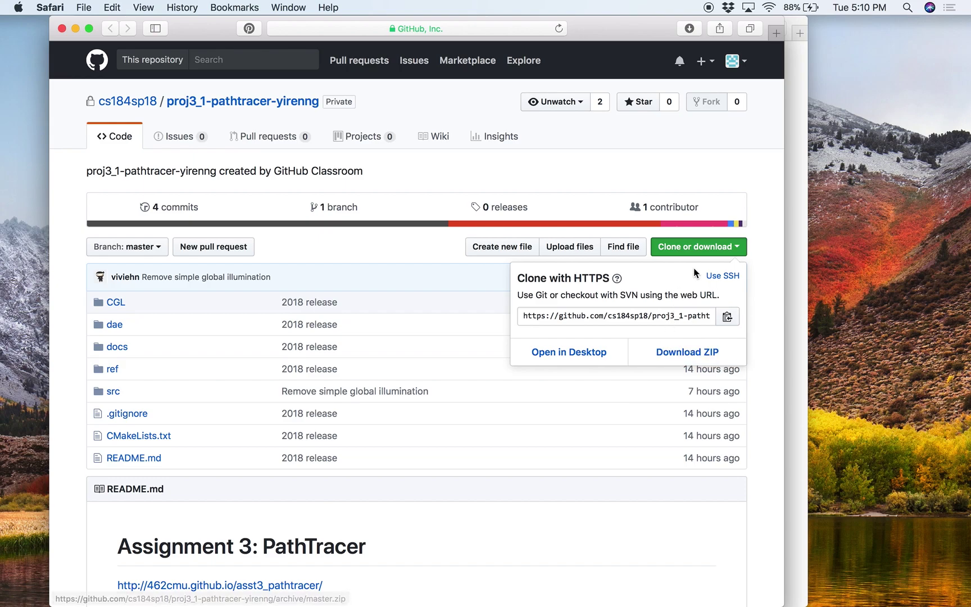
Show the pathtracer repository's clone and download options, and open the downloaded master project folder in Finder
click(707, 254)
click(708, 254)
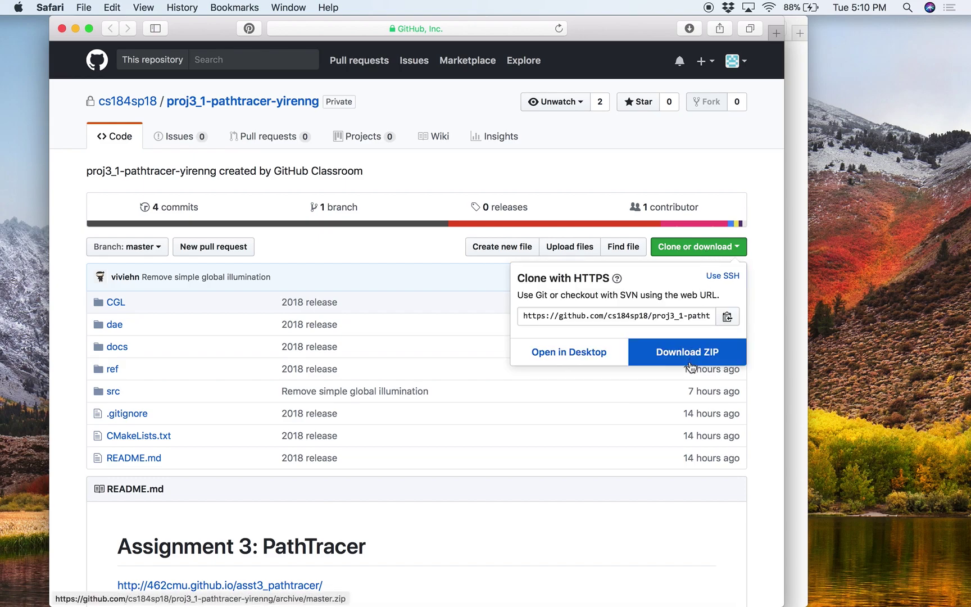
click(683, 520)
mouse_move(821, 592)
click(898, 575)
click(915, 505)
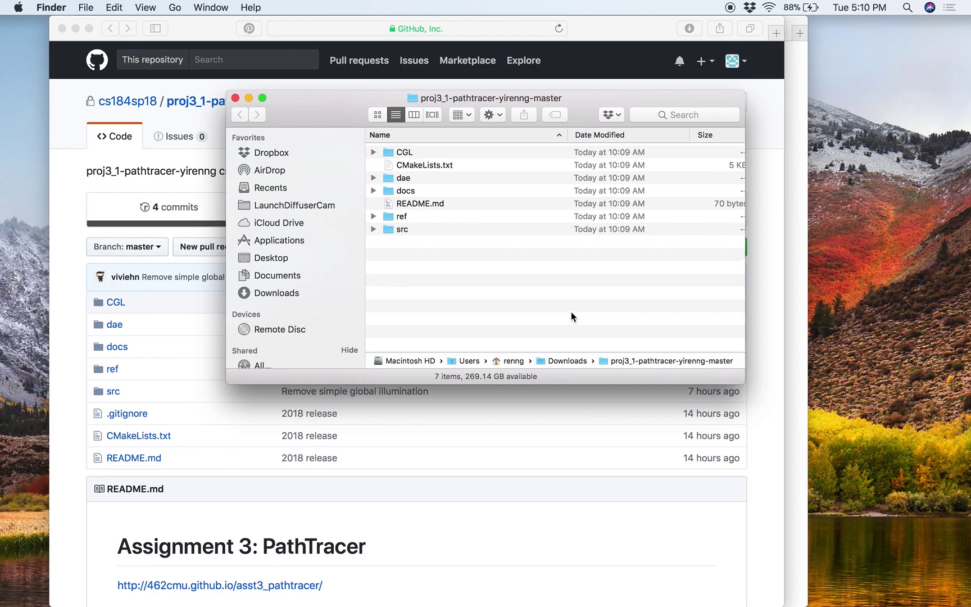
Enlarge the project folder window so all file columns fit, and move it aside to make room
drag(743, 380, 886, 412)
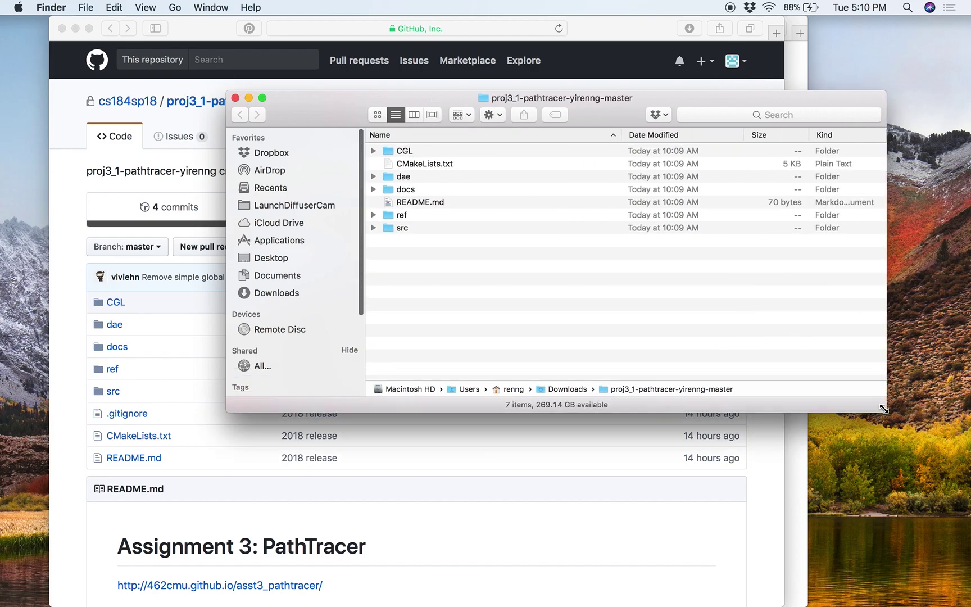
scroll(624, 337, down, 2)
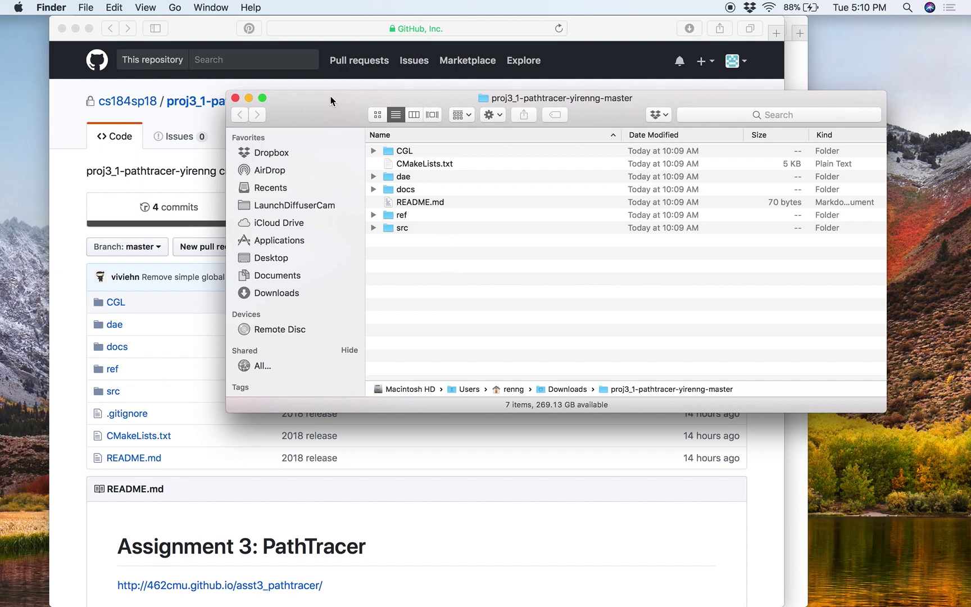
drag(330, 101, 182, 108)
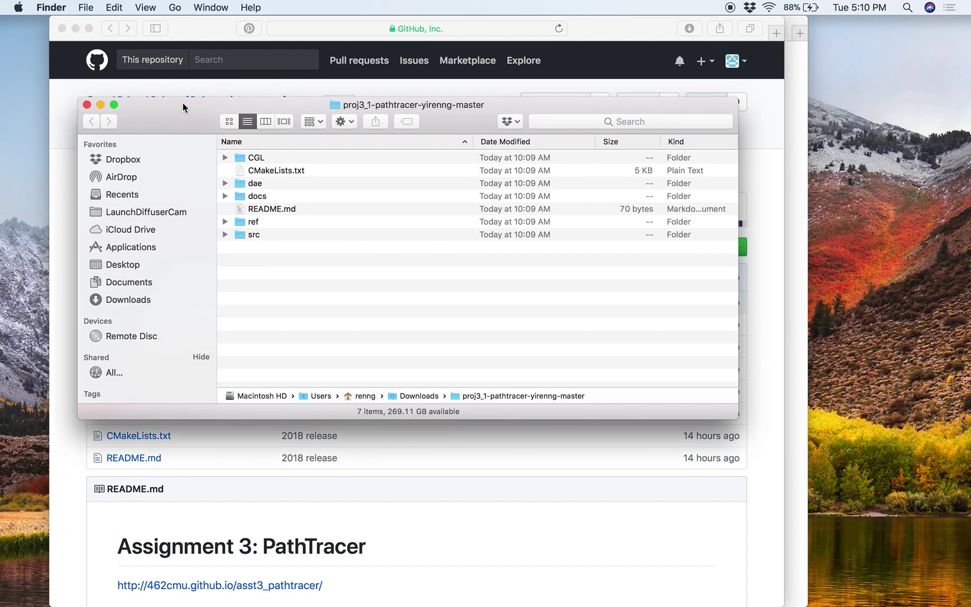
Open Terminal and change into the downloaded proj3_1-pathtracer master folder inside Downloads
key(super+space)
text(termina)
key(Return)
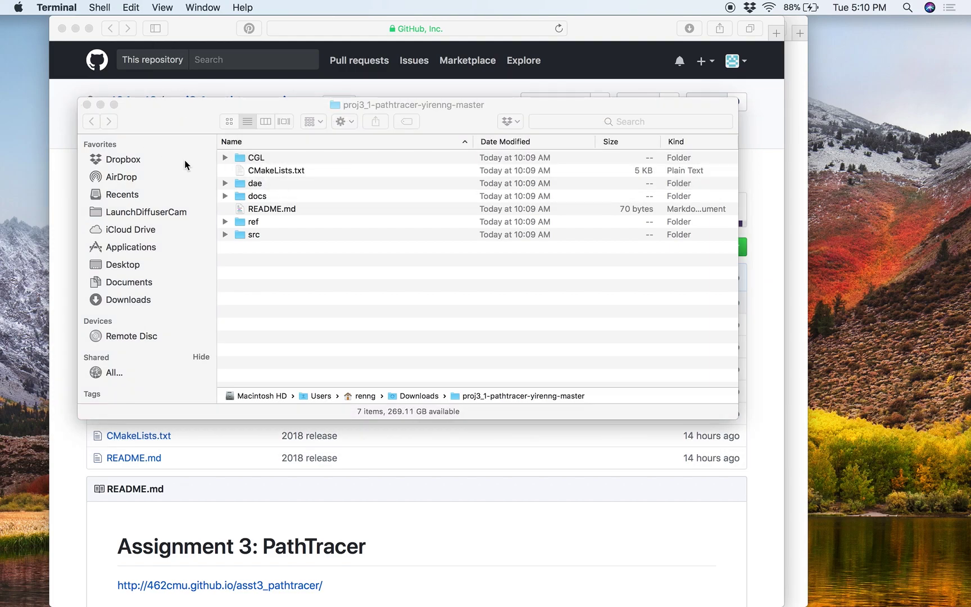
drag(110, 261, 620, 263)
text(cd Downloads/p)
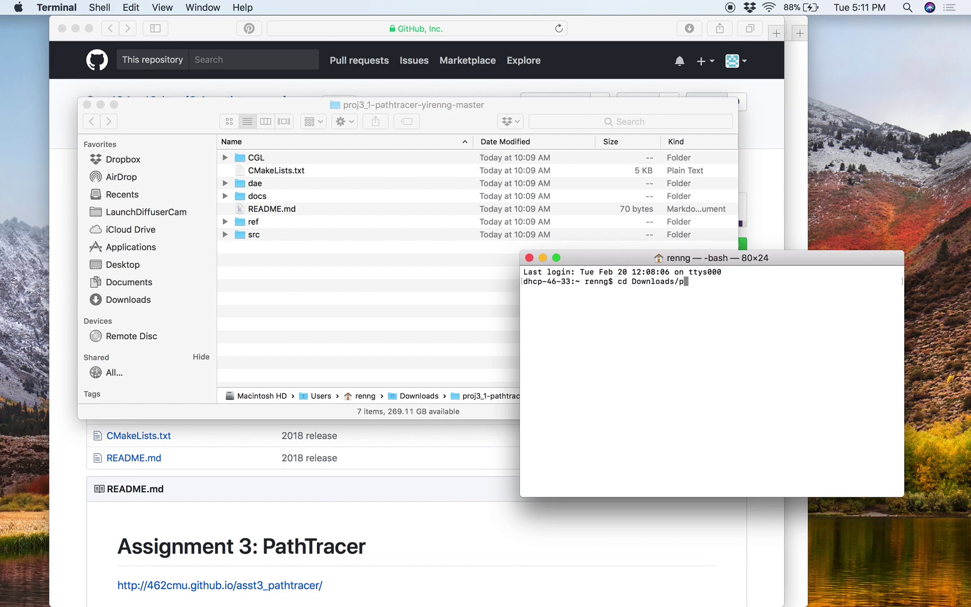
text(ro)
key(Tab)
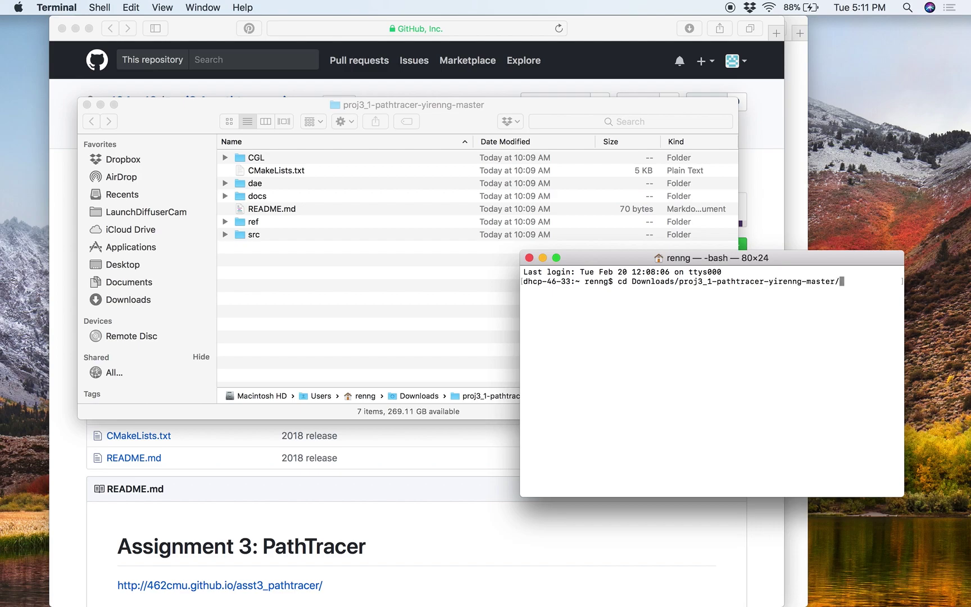
key(Return)
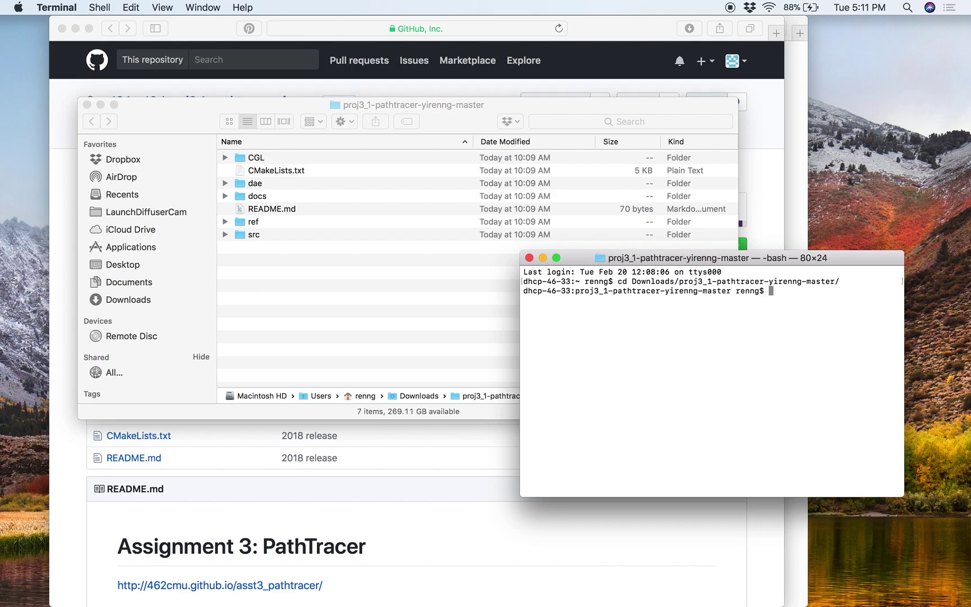
Create a directory named xcode in the project folder and change into it
text(mkdir xcoce)
key(BackSpace)
key(BackSpace)
text(de)
key(Return)
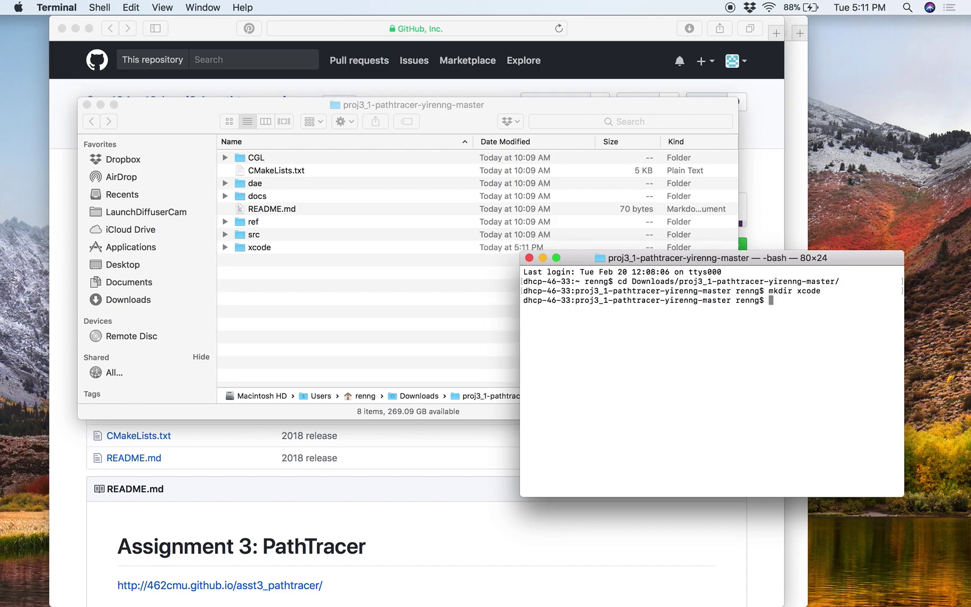
text(cd xcode)
key(Return)
Generate the Xcode project files from the parent directory with the command cmake -G Xcode .
text(cm)
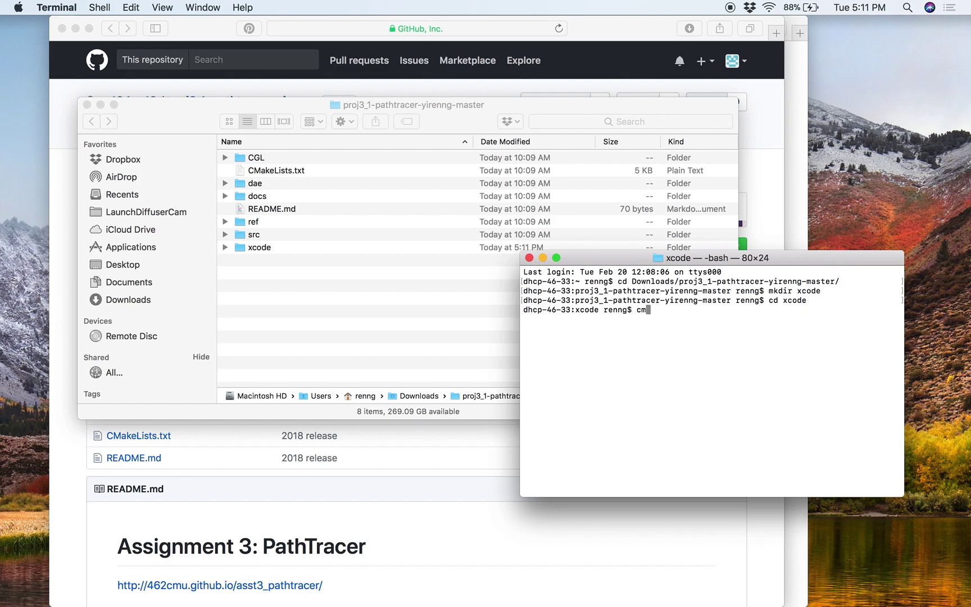
text(ake -G Xcocde)
key(BackSpace)
key(BackSpace)
key(BackSpace)
text(de ..)
key(Return)
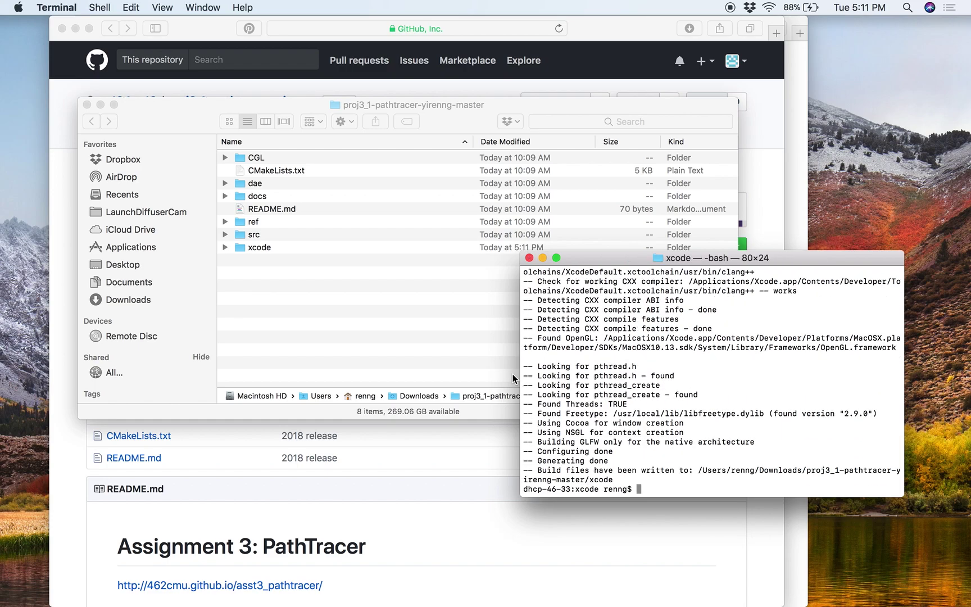
Open PathTracer.xcodeproj from the project's xcode folder in Finder and build the ALL_BUILD scheme
click(264, 271)
double_click(255, 251)
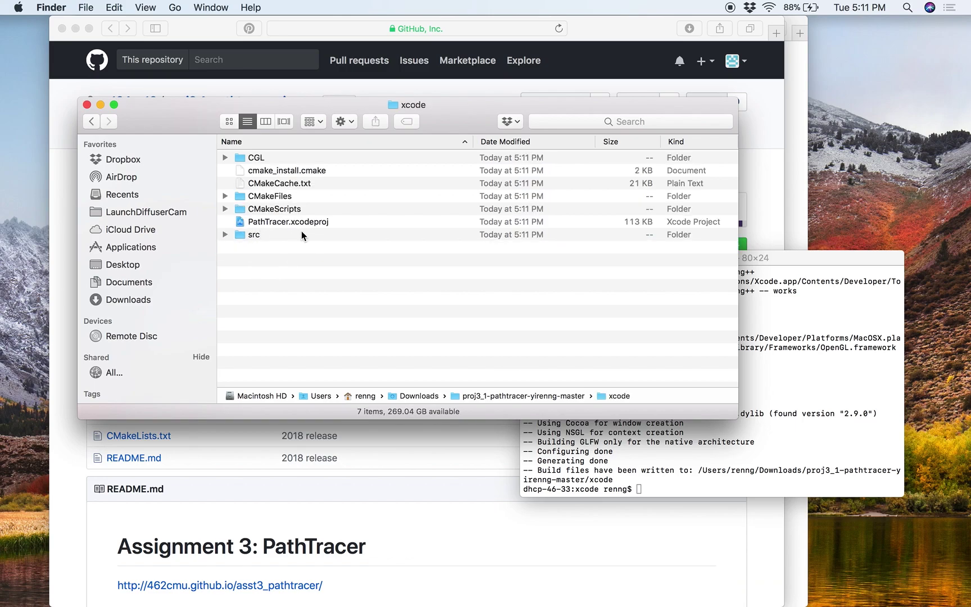
double_click(291, 223)
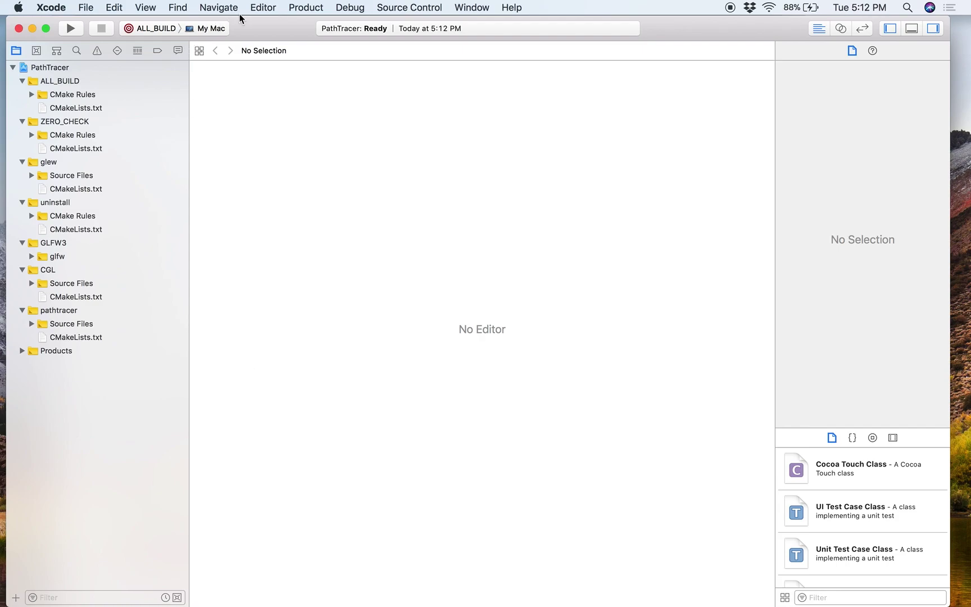
click(273, 7)
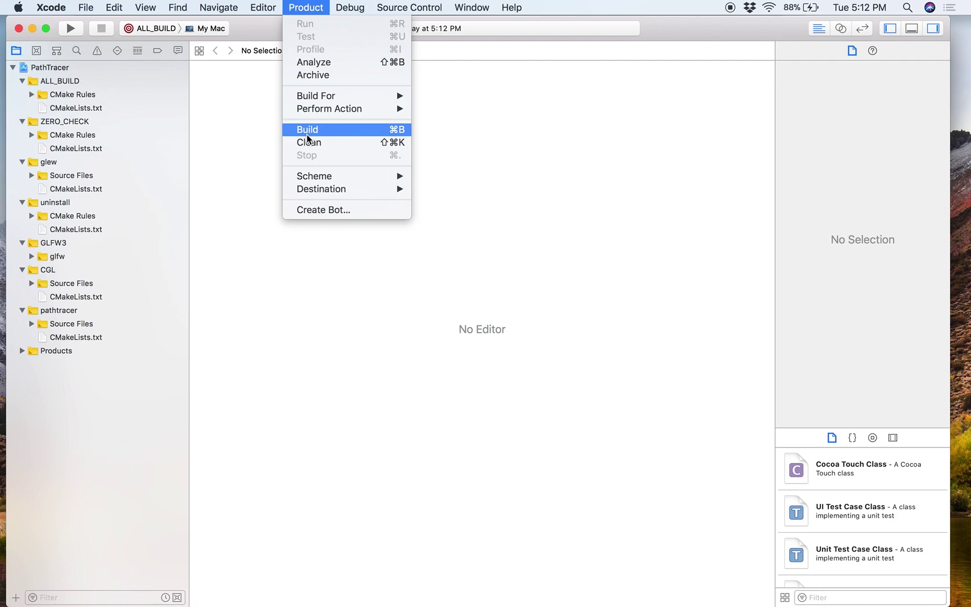
click(307, 131)
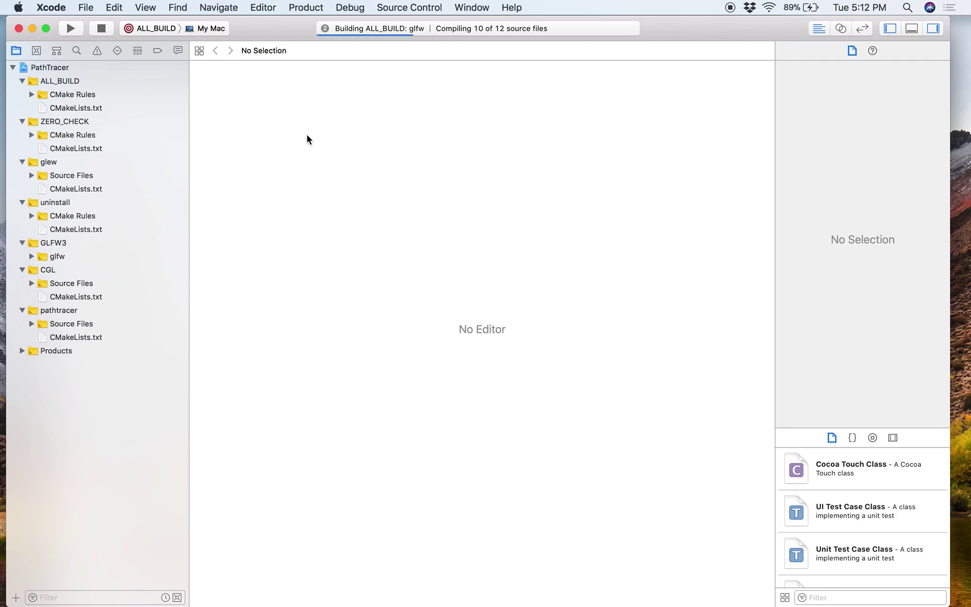
Edit the ALL_BUILD scheme and set the executable of its Run action to pathtracer
click(152, 28)
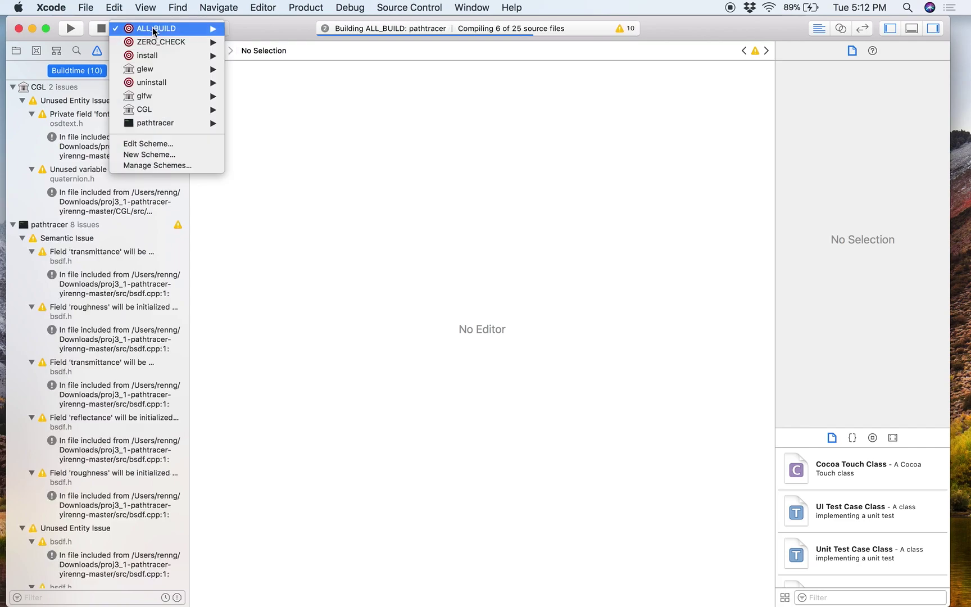
click(150, 144)
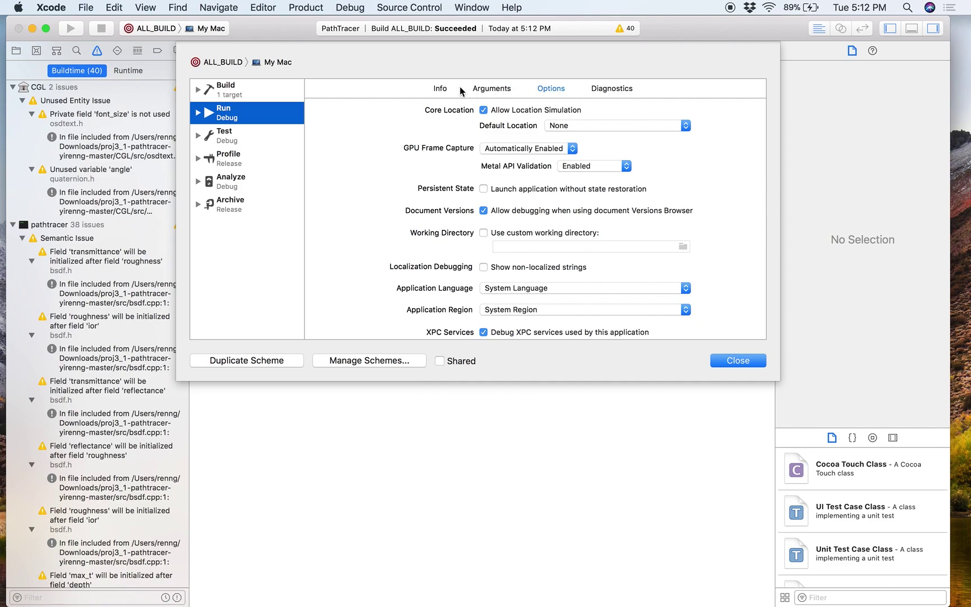
scroll(472, 168, down, 3)
scroll(472, 242, up, 3)
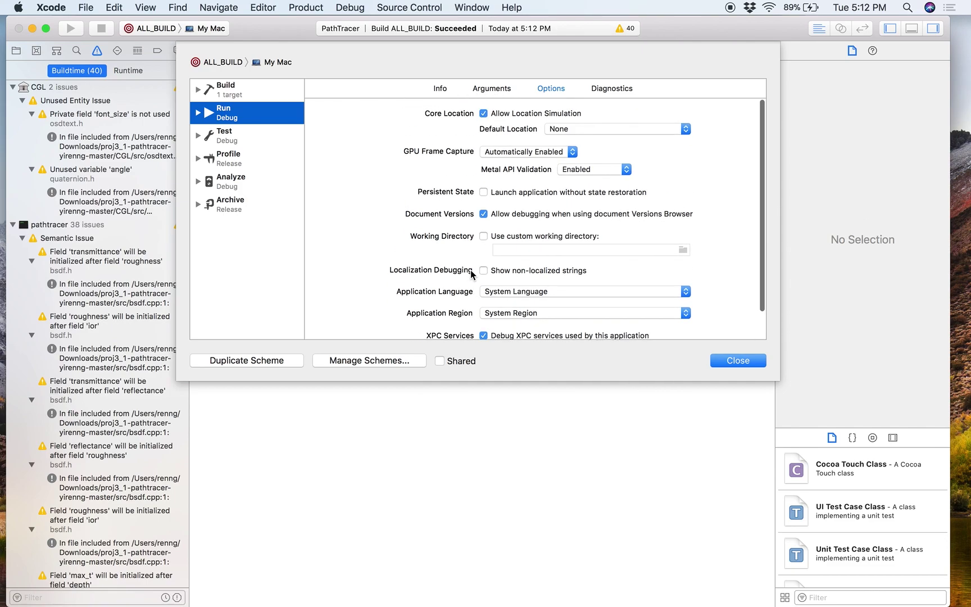
click(440, 88)
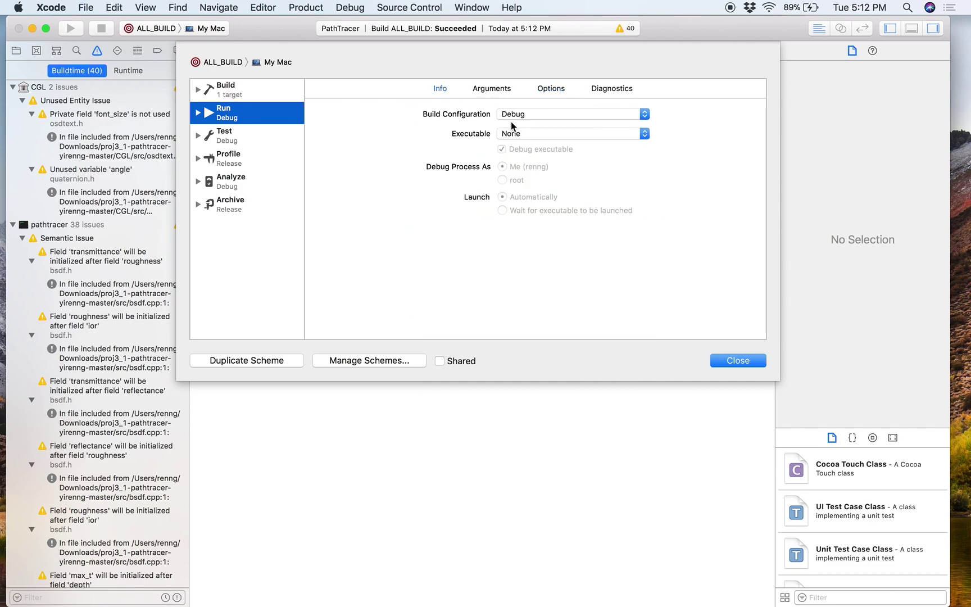
click(535, 135)
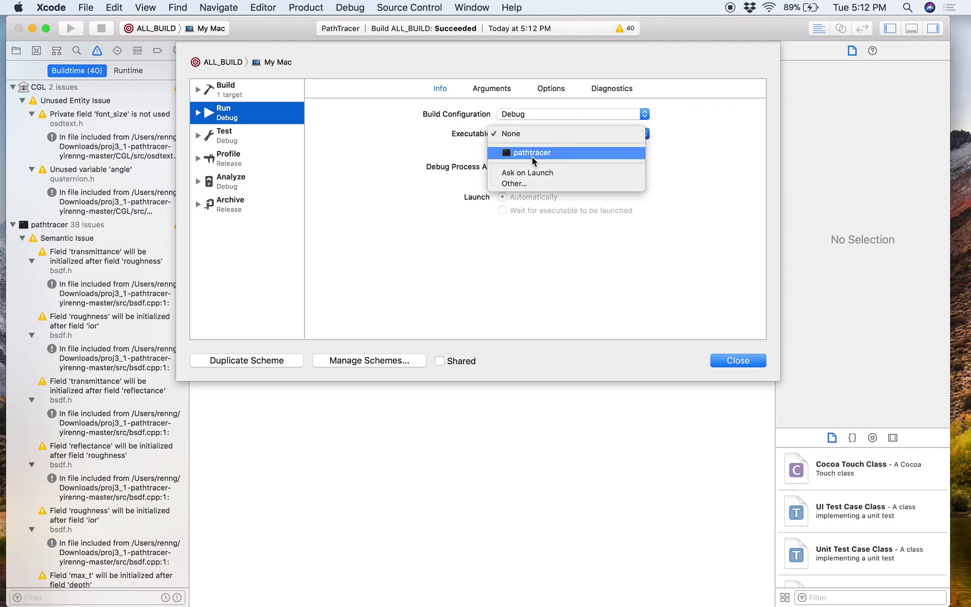
click(532, 154)
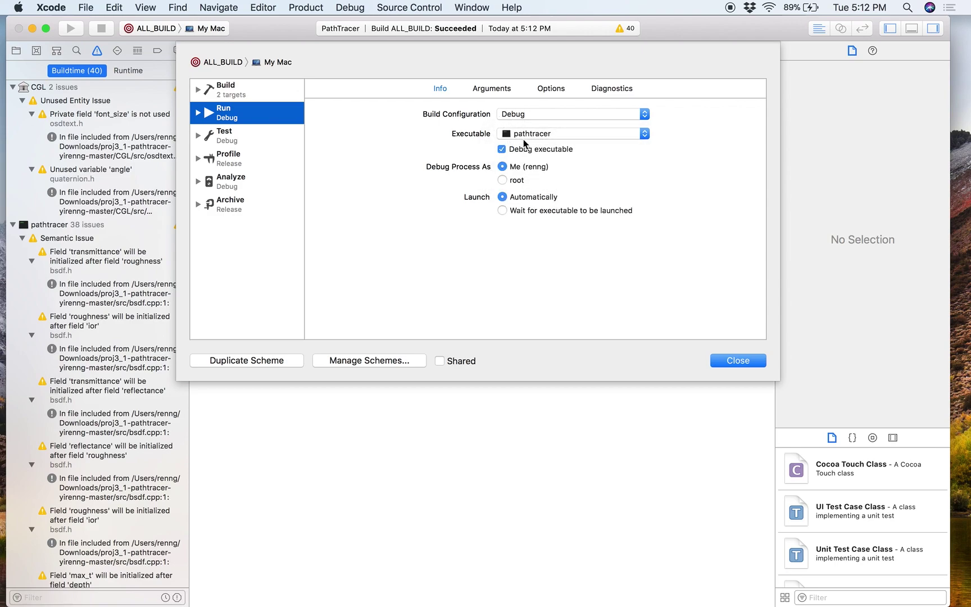
Add the launch argument -t 8 ../../dae/sky/CBspheres_lambertian.dae to the scheme's Run action
click(494, 90)
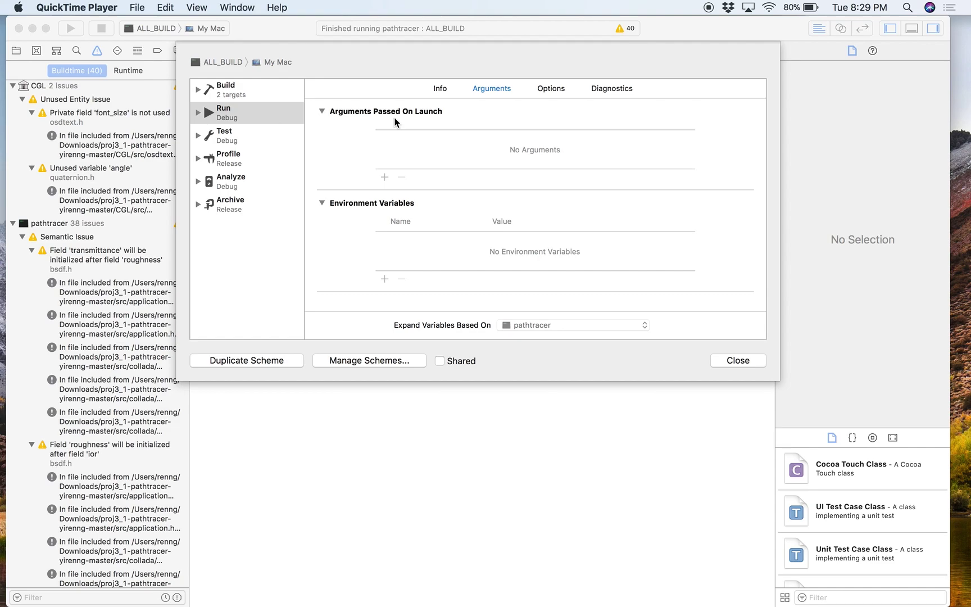
click(384, 177)
click(384, 177)
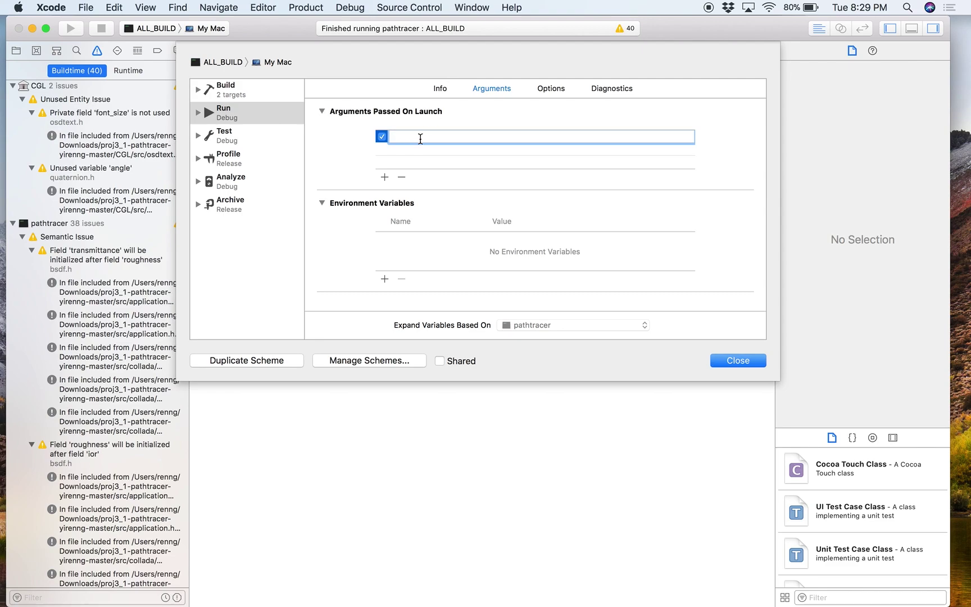
text(-t 8)
text(../../dae/sky/CBspheres_lambertian.dae)
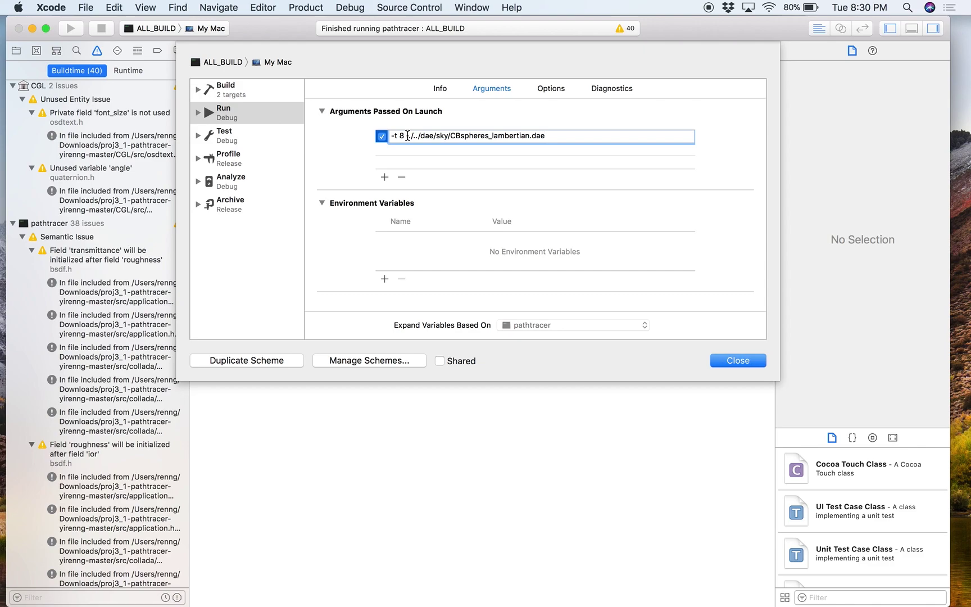
Switch to Finder and expand the Debug folder inside xcode to examine where the pathtracer executable is located
key(super+Tab)
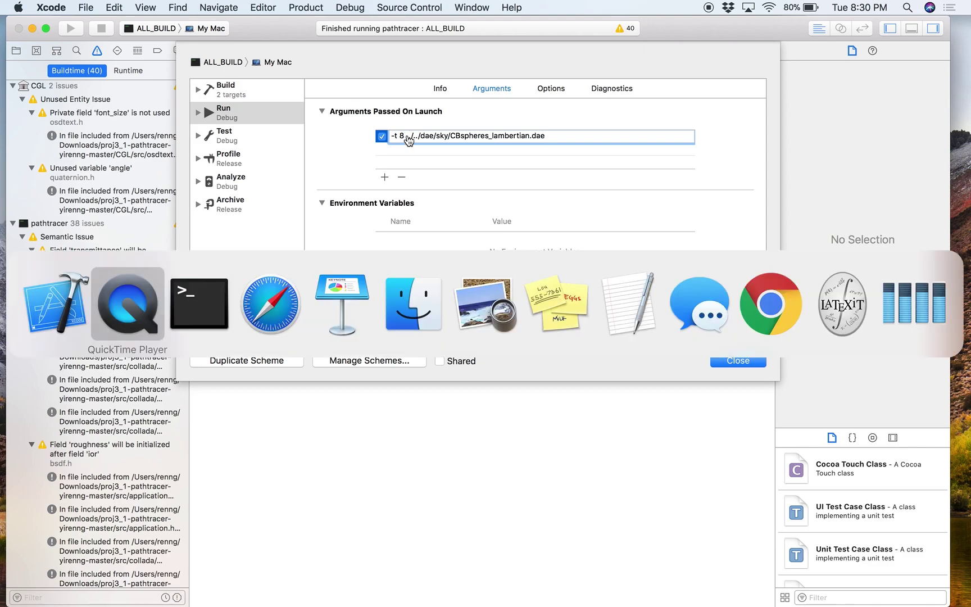
key(super+Tab)
key(super+Tab)
key(super+Tab)
key(super+Tab)
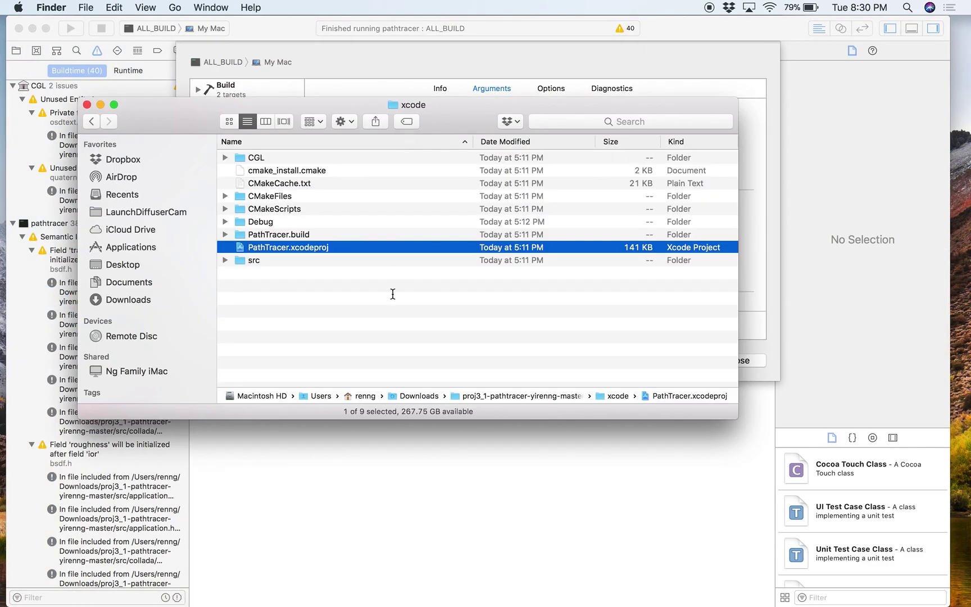
click(330, 328)
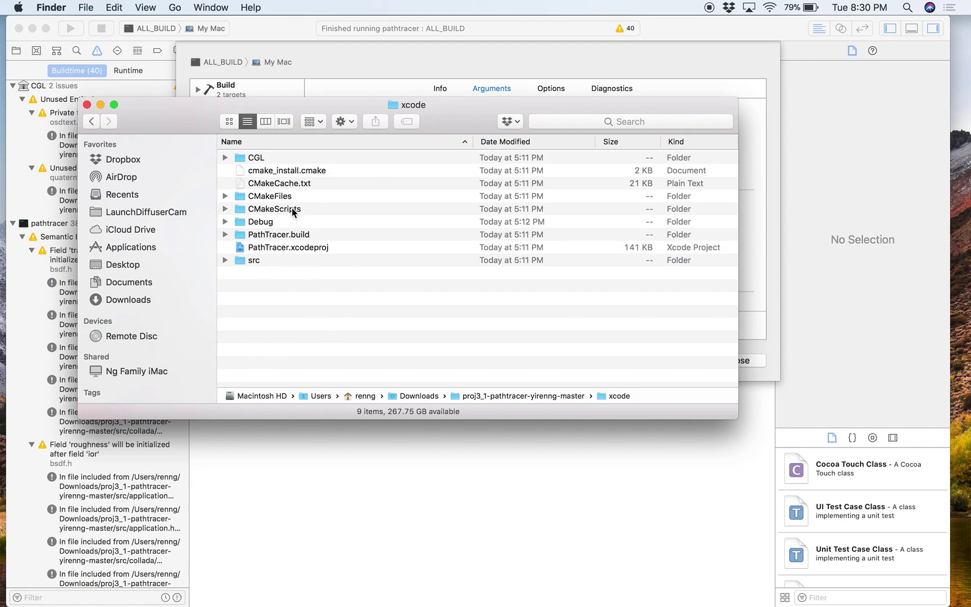
click(226, 223)
click(225, 222)
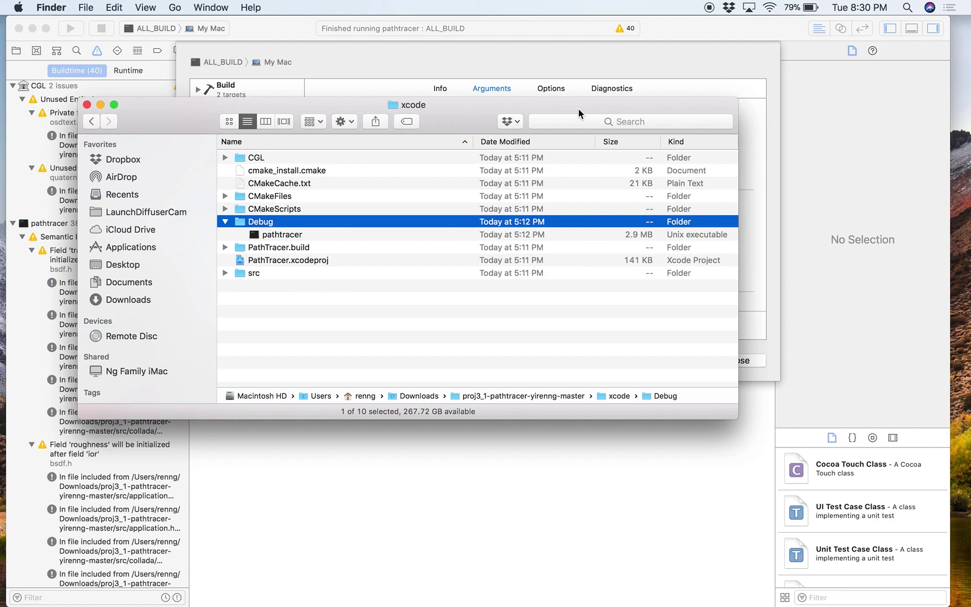
Switch back to Xcode and close the ALL_BUILD scheme settings
key(super+Tab)
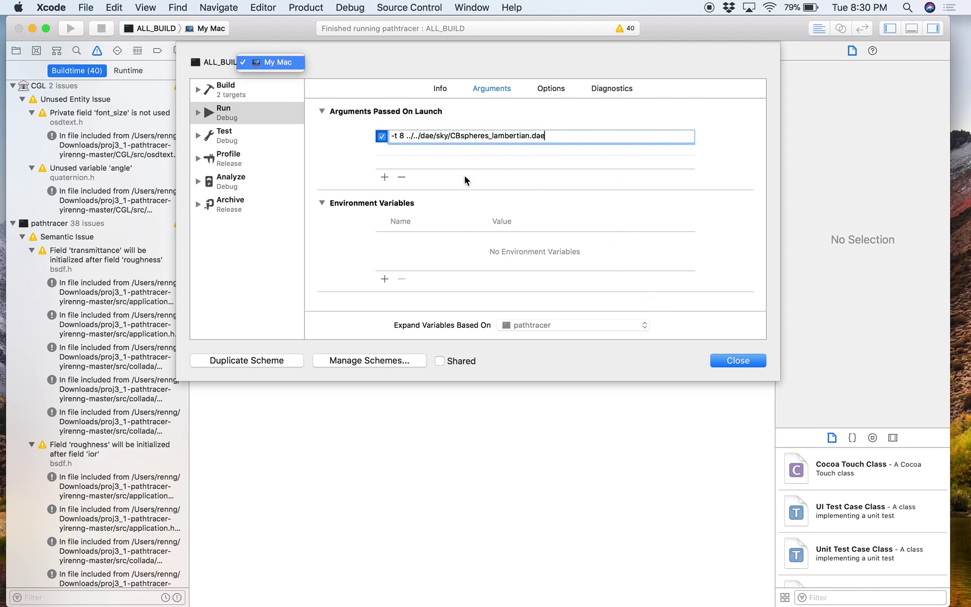
click(735, 362)
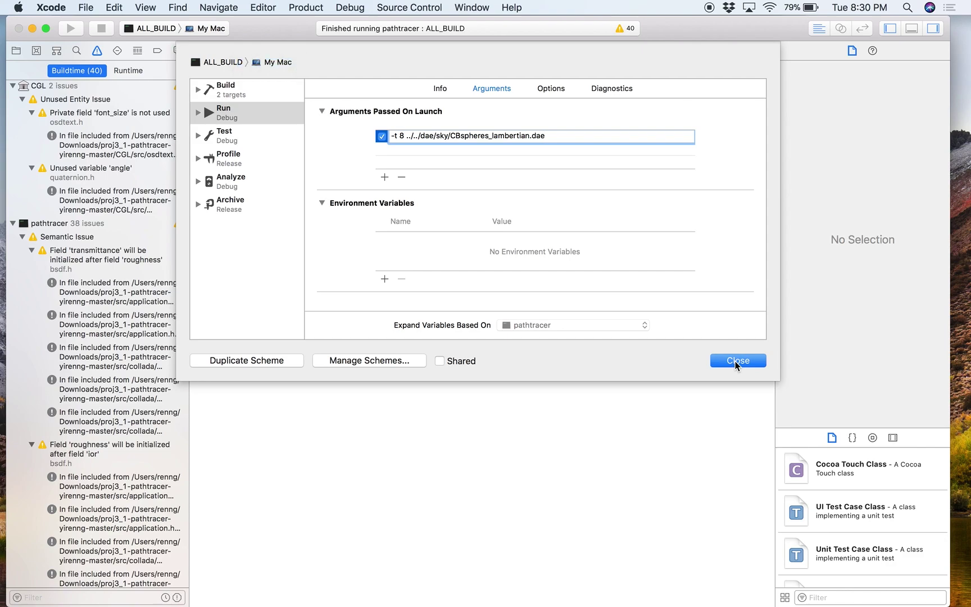
click(735, 361)
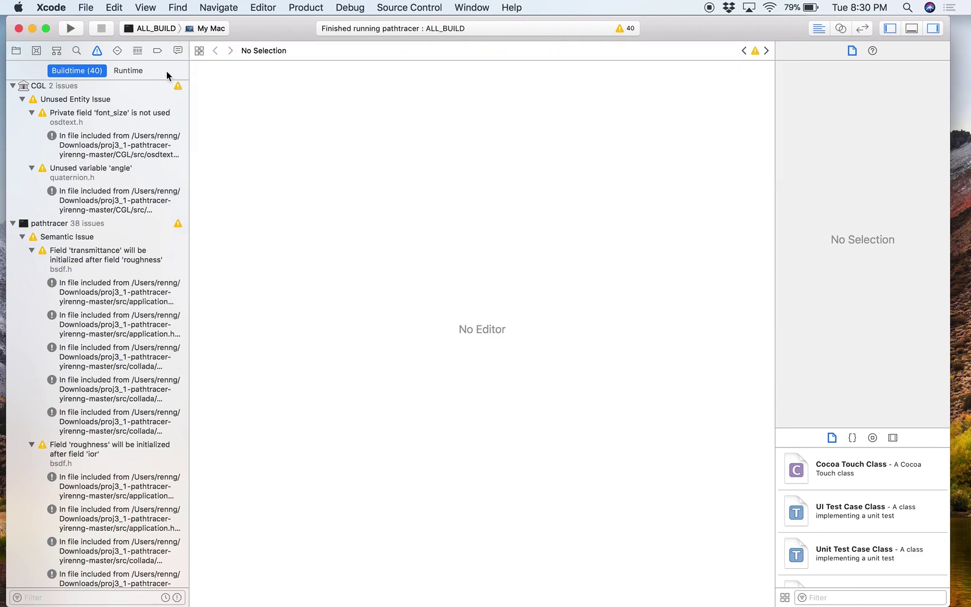
Run the ALL_BUILD scheme and reposition the PathTracer window over the Xcode editor
click(70, 29)
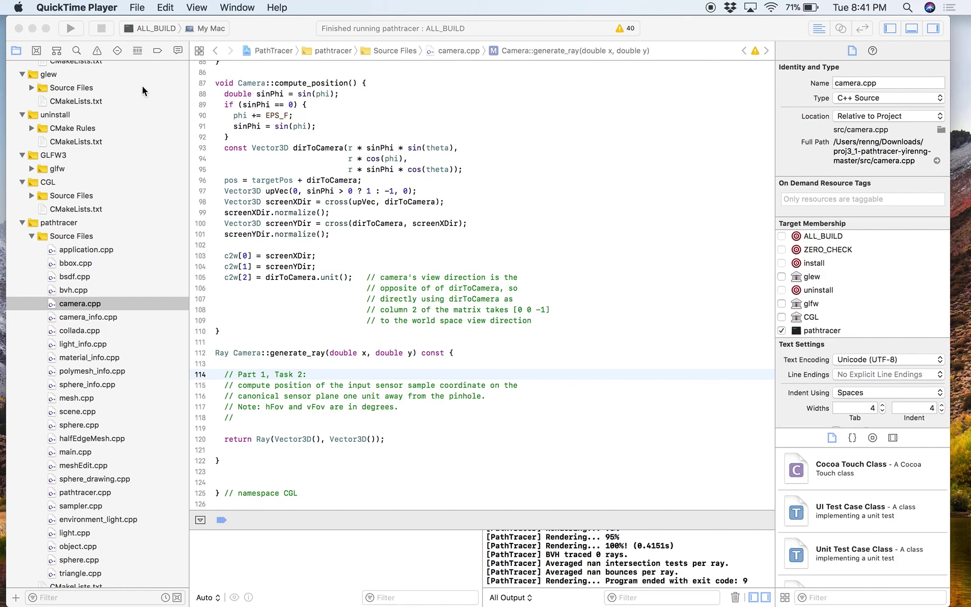
click(68, 31)
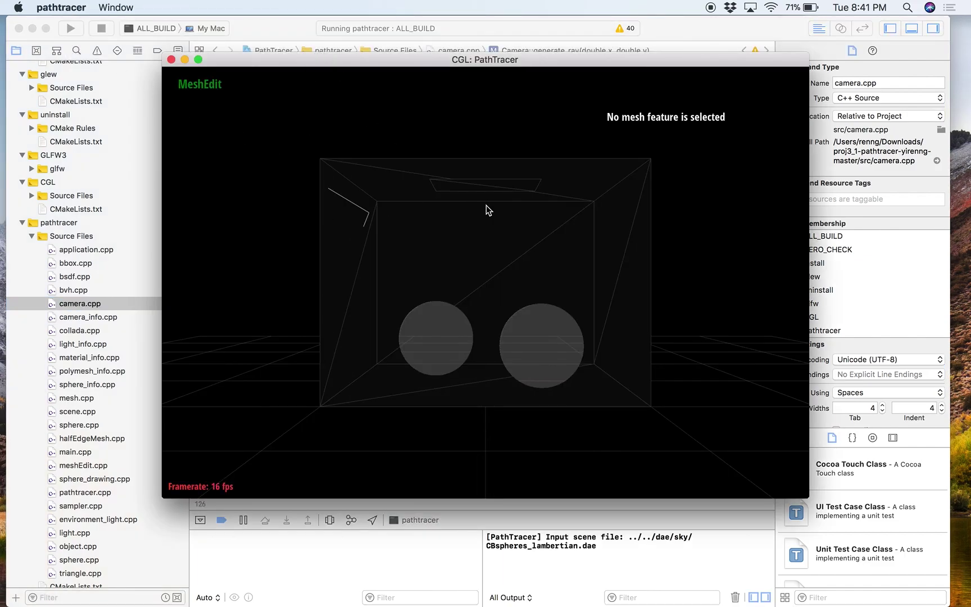
drag(265, 61, 318, 65)
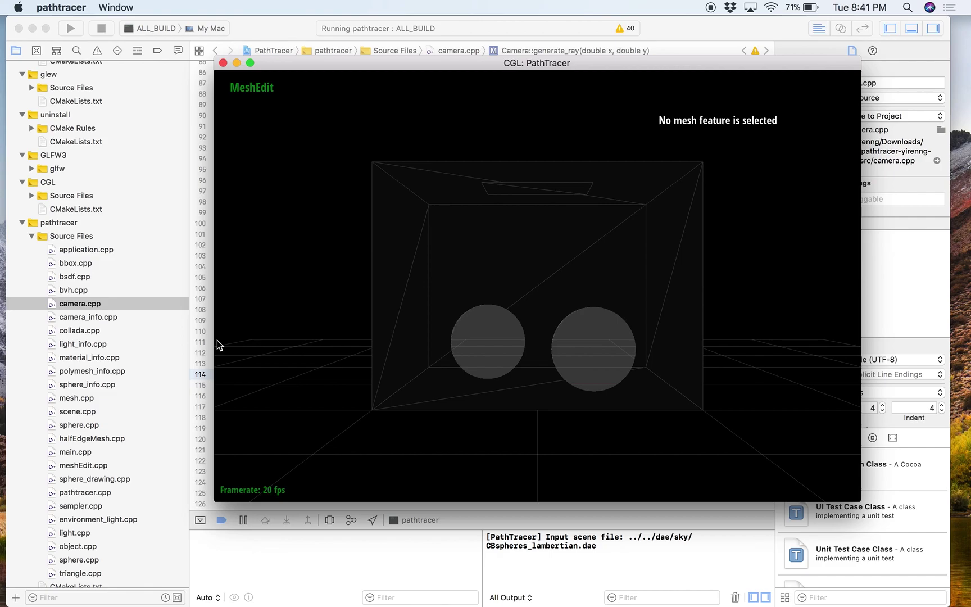
Switch to Safari and open the Part 1 article, Ray Generation and Scene Intersection, from the assignment's Project Parts list
key(super+Tab)
key(super+Tab)
key(super+Tab)
scroll(245, 458, up, 2)
scroll(252, 402, down, 6)
click(262, 363)
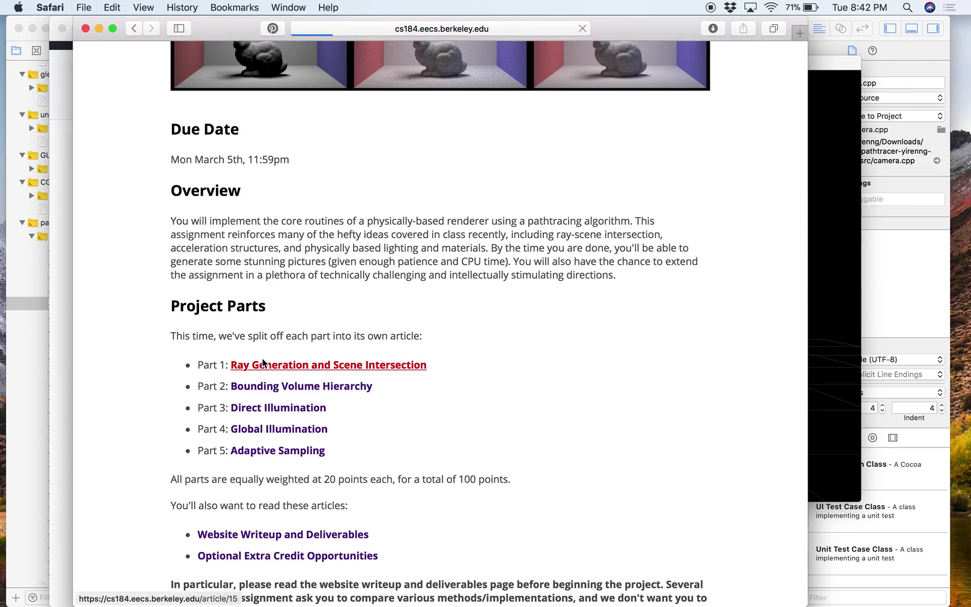
Examine Task 1 of the Part 1 article and highlight the function name PathTracer::raytrace_pixel in its instructions
scroll(262, 358, down, 5)
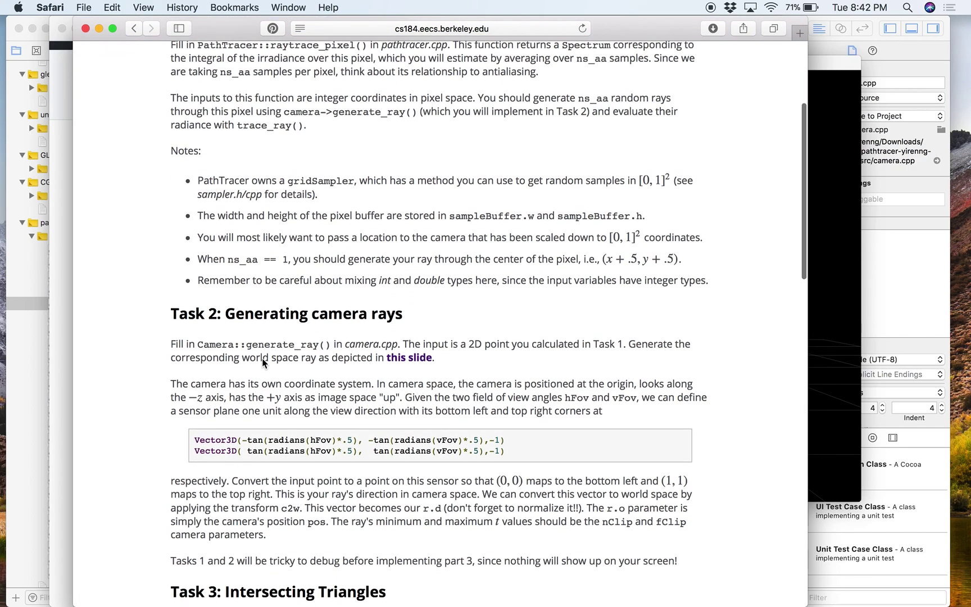
scroll(264, 281, up, 3)
scroll(268, 162, down, 1)
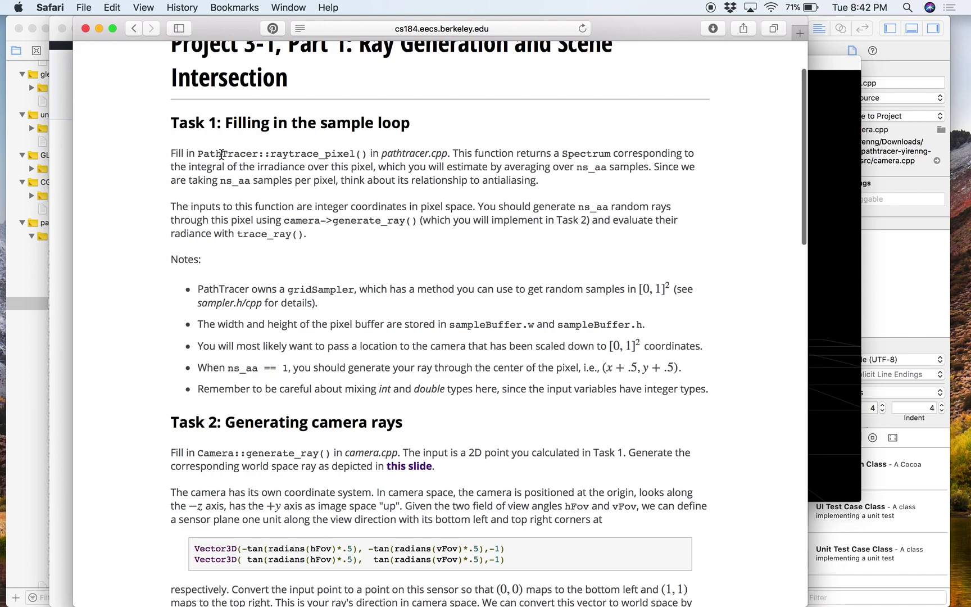
drag(228, 155, 295, 154)
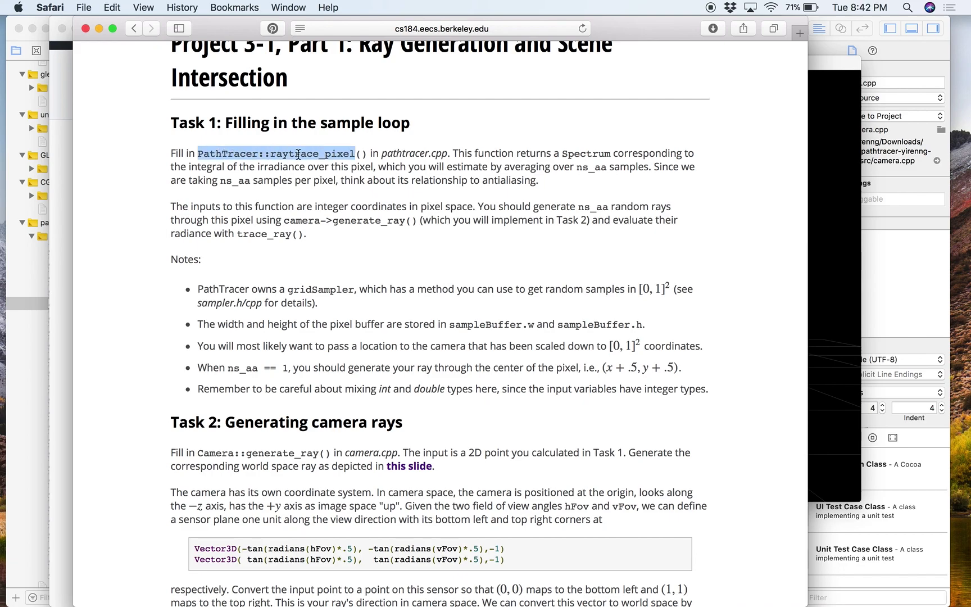
click(298, 154)
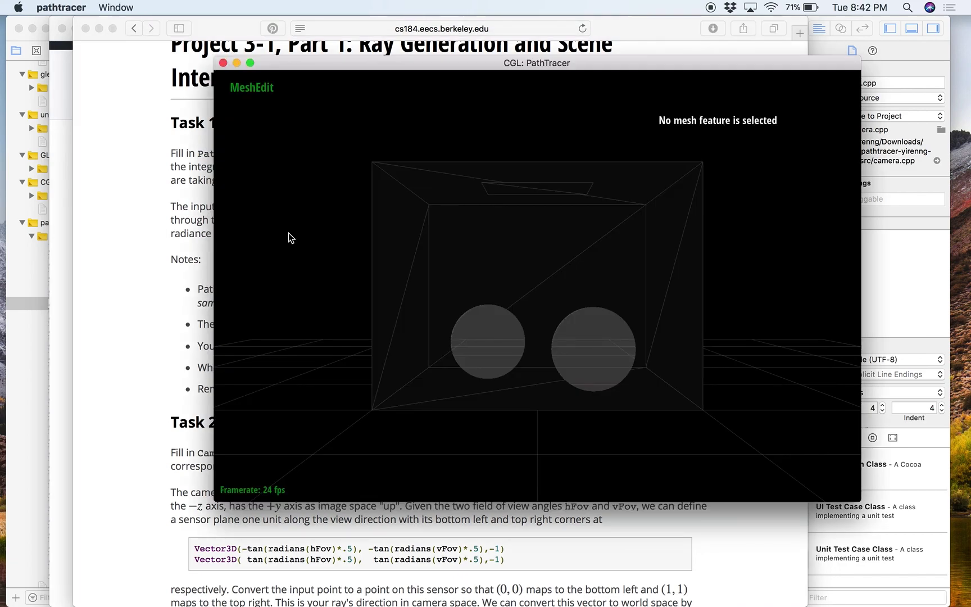
Switch back to Xcode, search the project for raytrace and open the PathTracer::raytrace_pixel definition in pathtracer.cpp
click(40, 374)
click(265, 266)
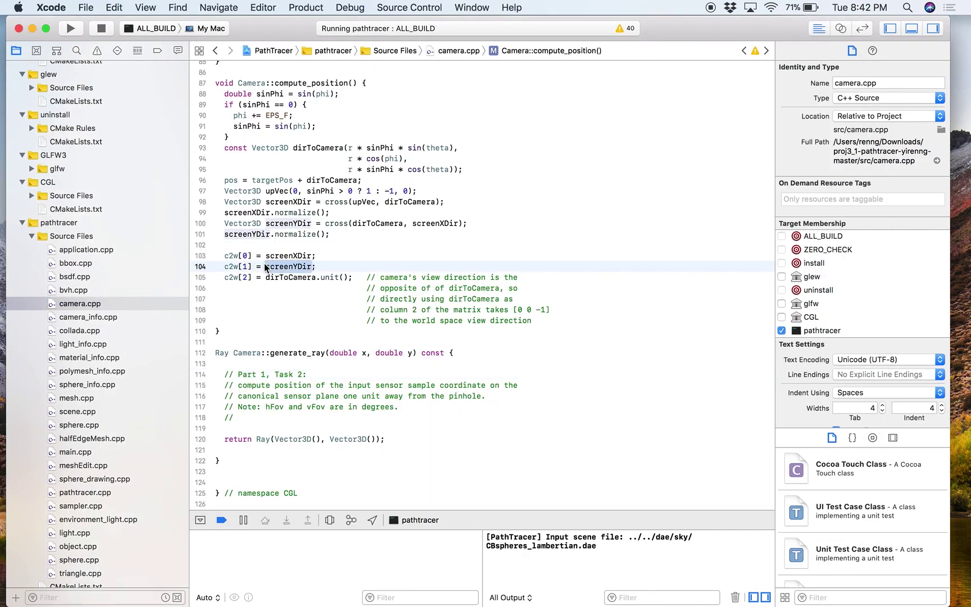
key(super+shift+f)
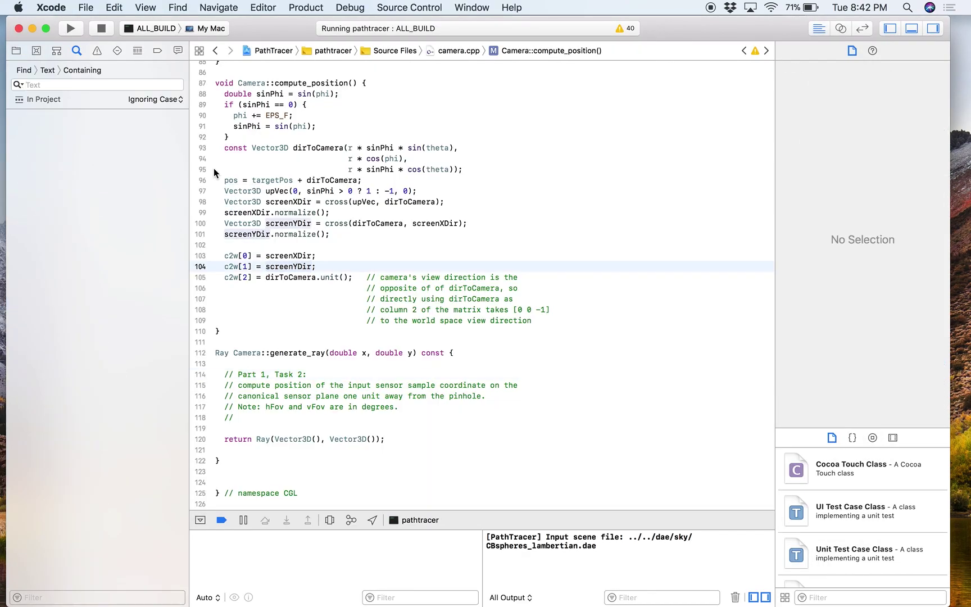
text(raytrace)
key(Return)
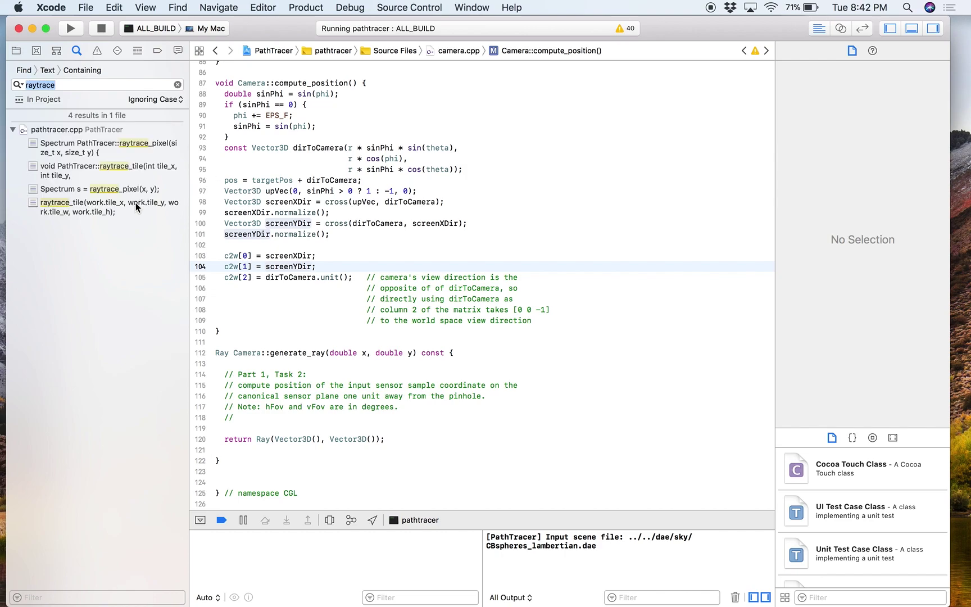
click(126, 143)
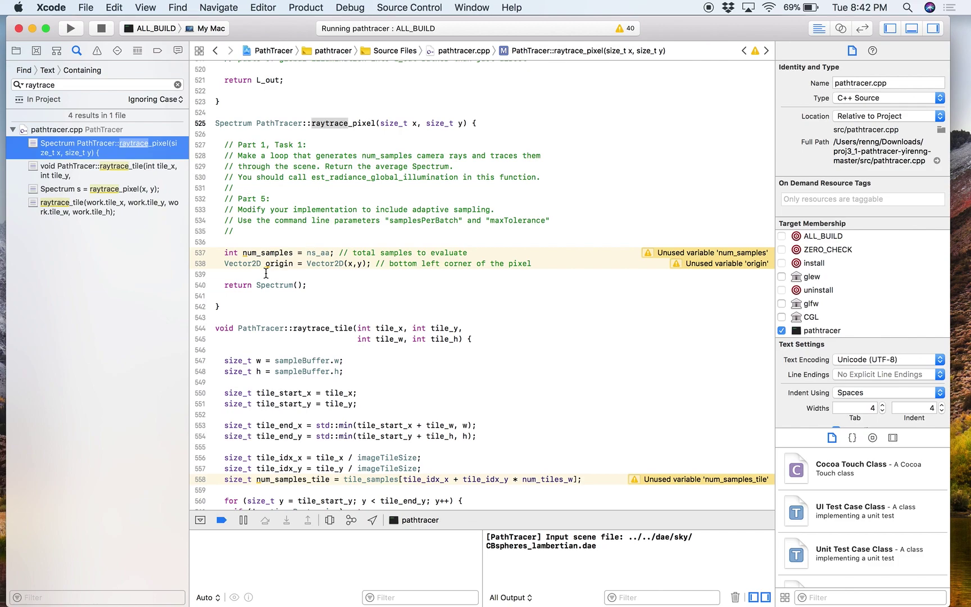
Set a breakpoint at line 539 in raytrace_pixel, switch to the running PathTracer window and start rendering
click(200, 276)
key(super+Tab)
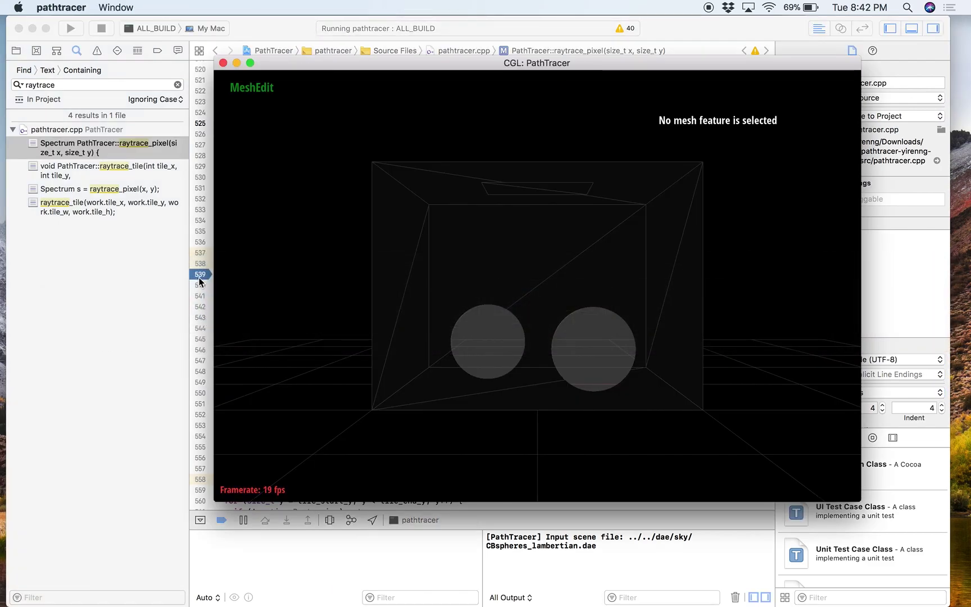
key(r)
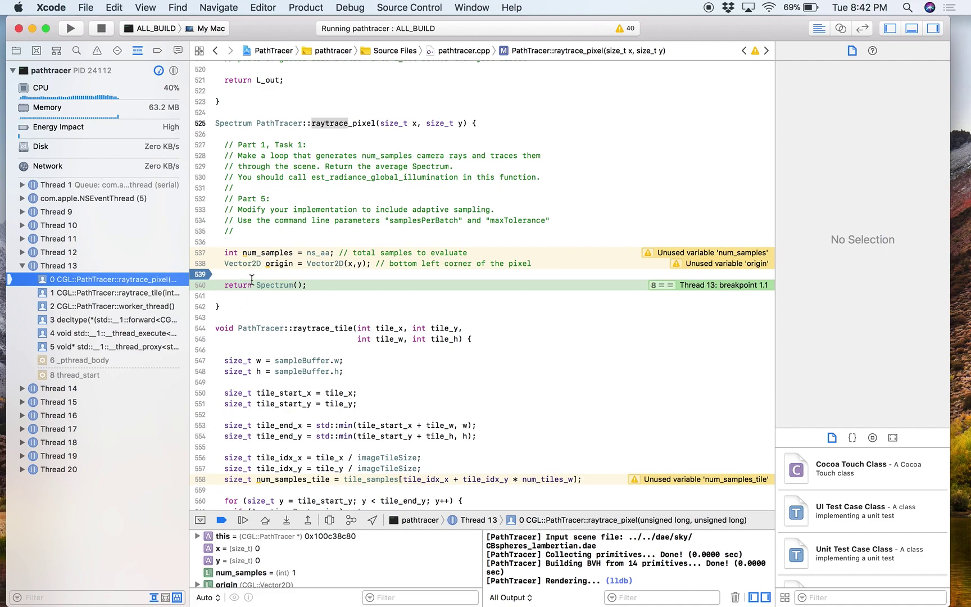
Inspect the x and y components of the origin variable at the breakpoint, and dismiss the value popover
mouse_move(262, 258)
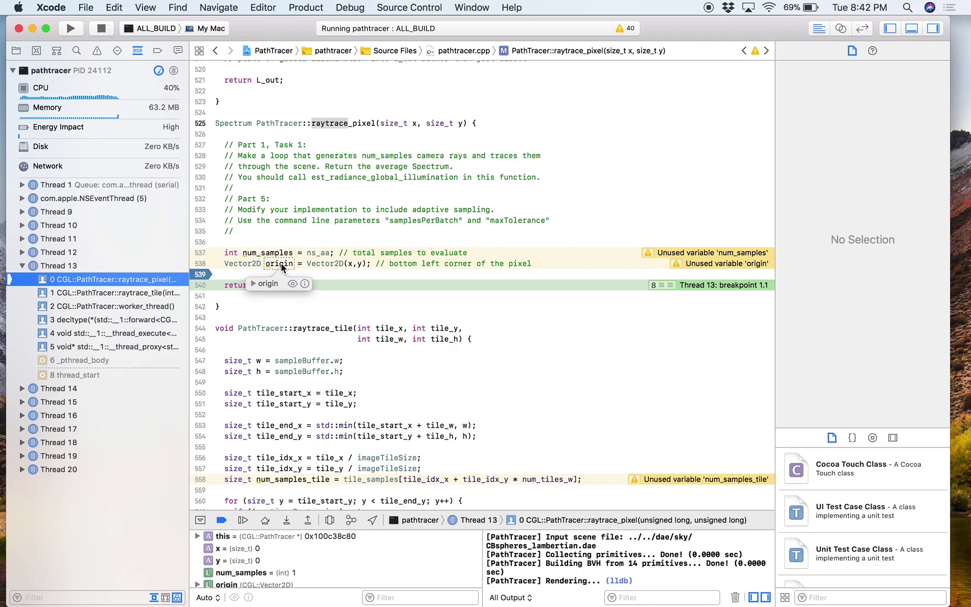
click(253, 286)
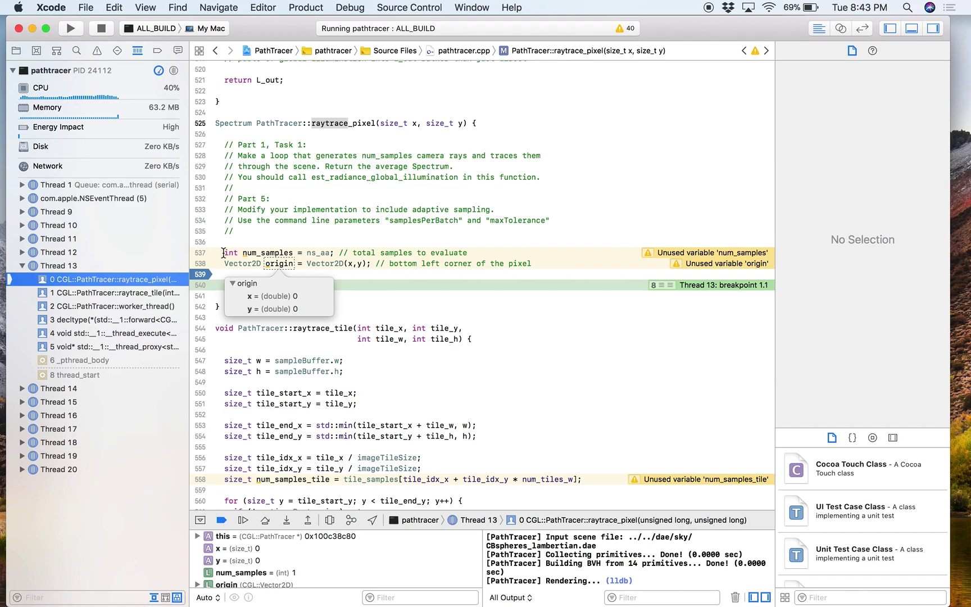
click(266, 306)
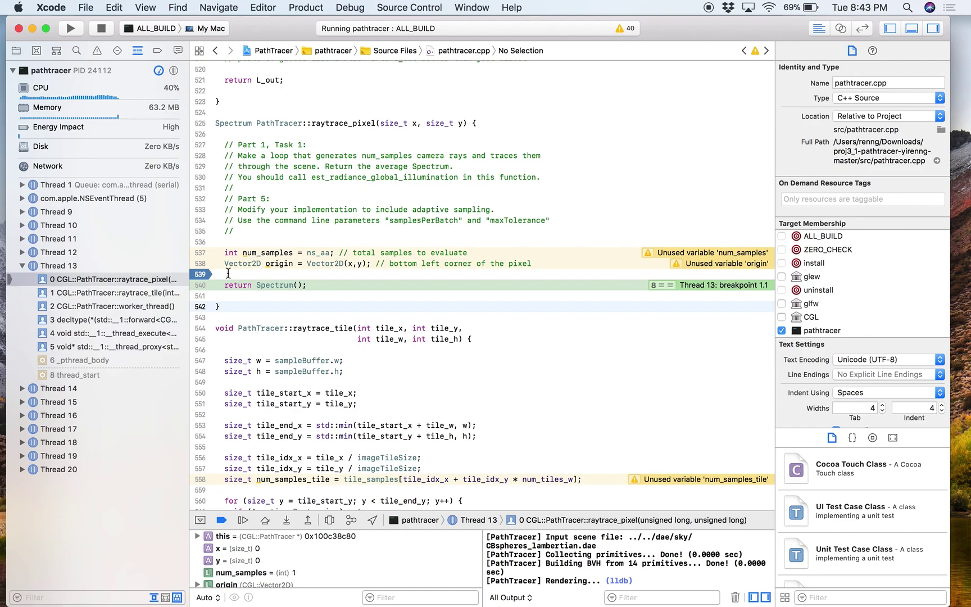
Switch from Xcode to the pathtracer application
key(super+Tab)
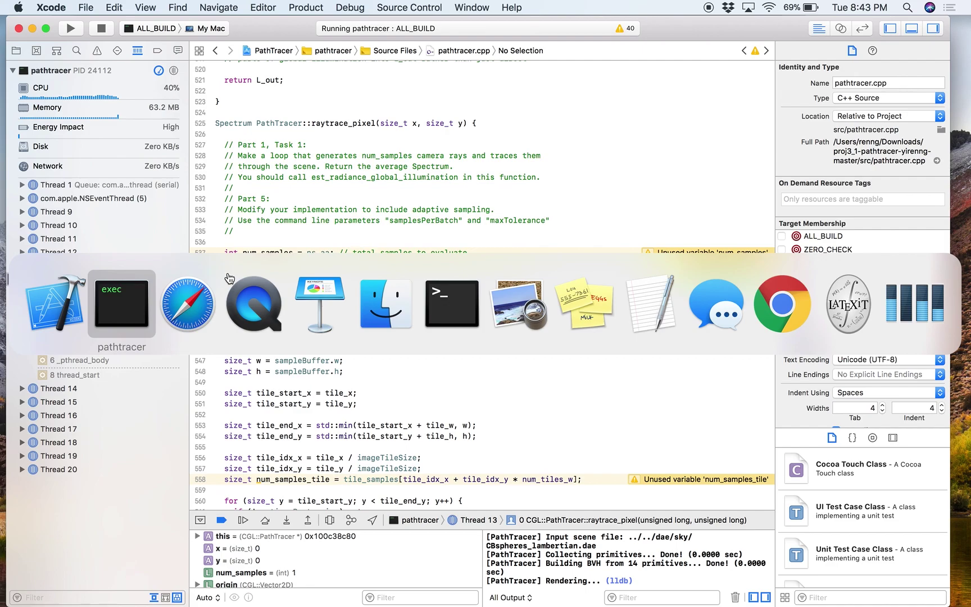